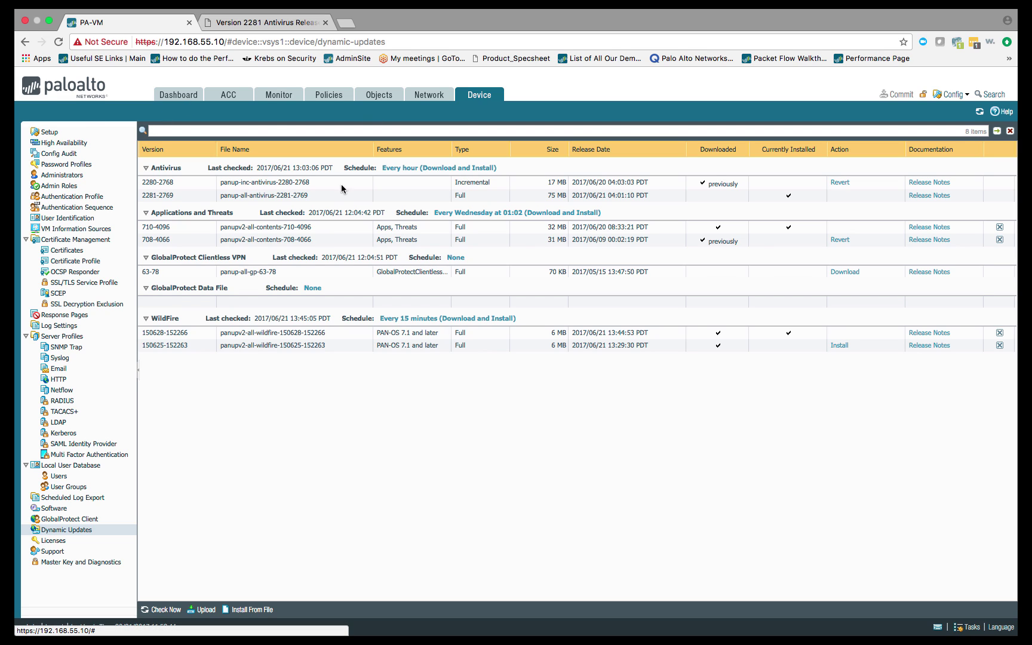
click(53, 540)
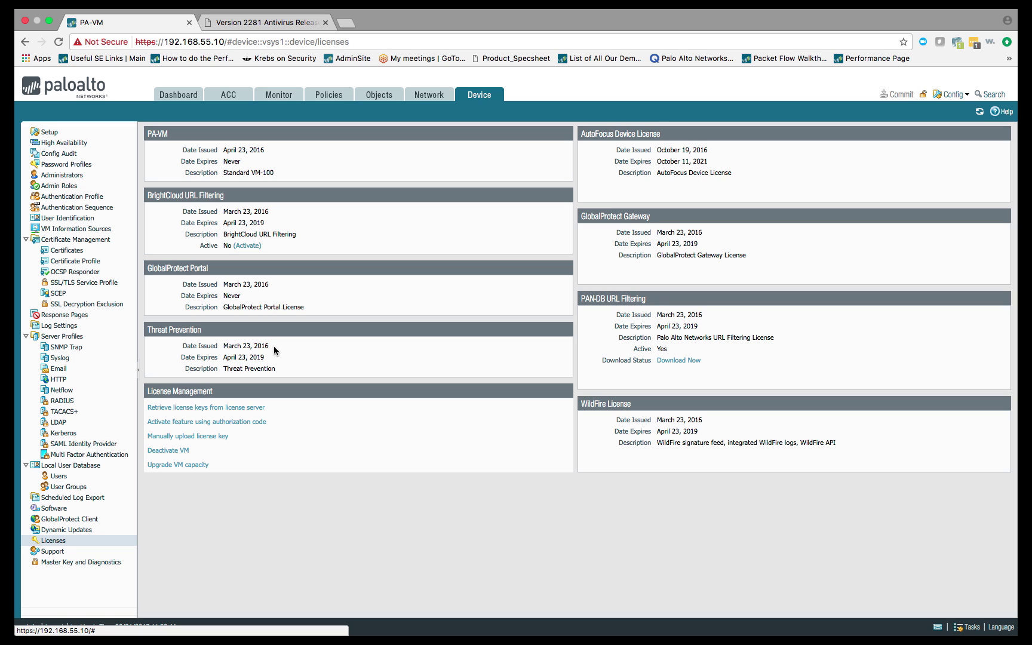
- Go back to the dynamic updates list, then view the Version 2281 Antivirus Release Notes
click(73, 534)
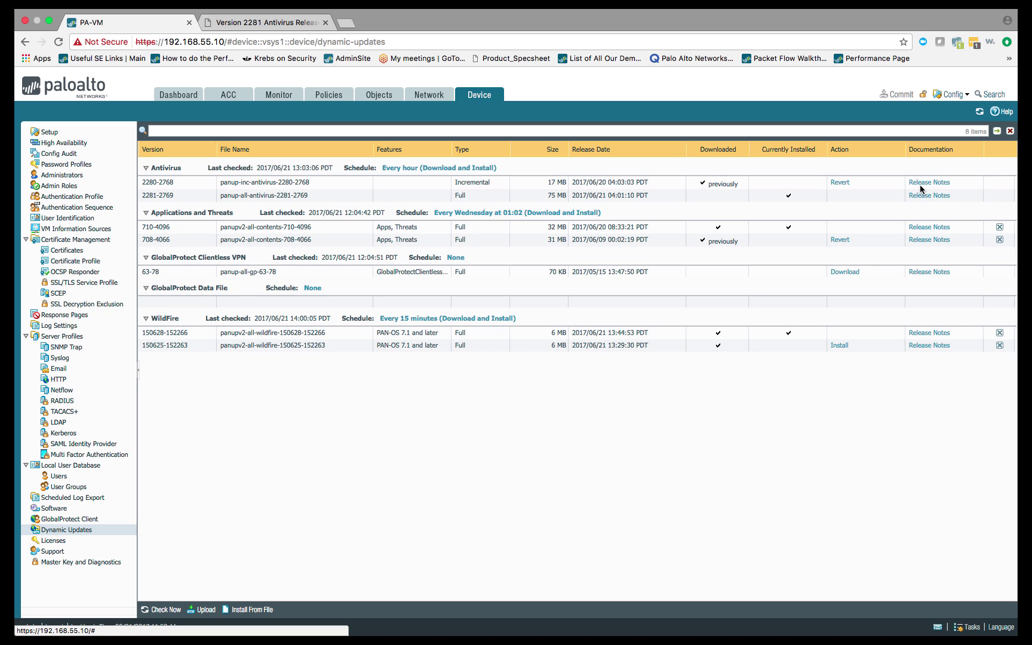
click(267, 26)
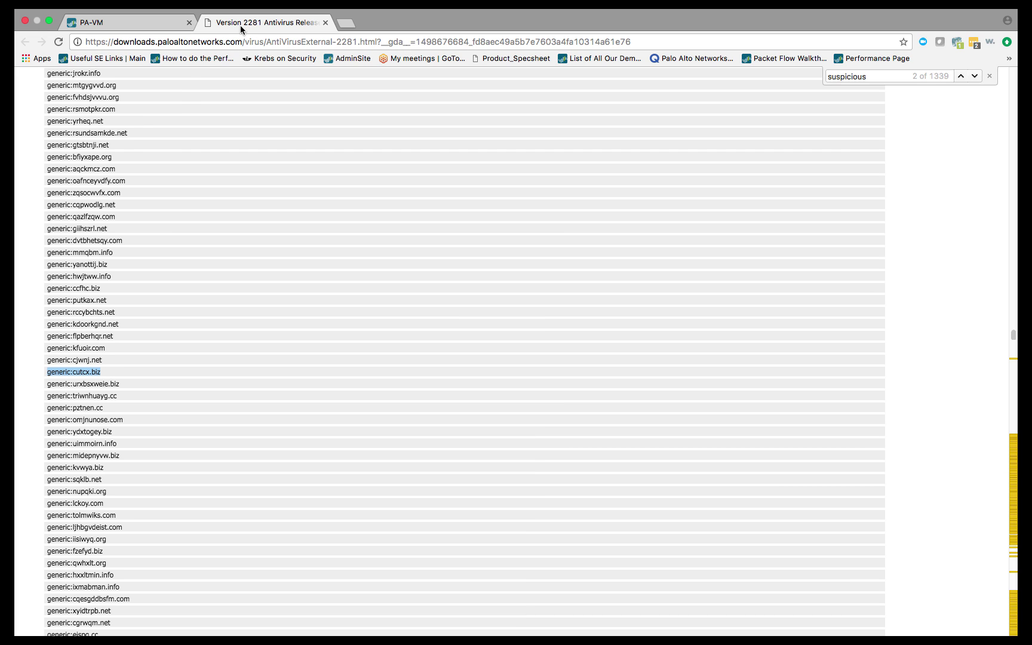
- Return to the PA-VM firewall interface and go to the Objects area
click(143, 23)
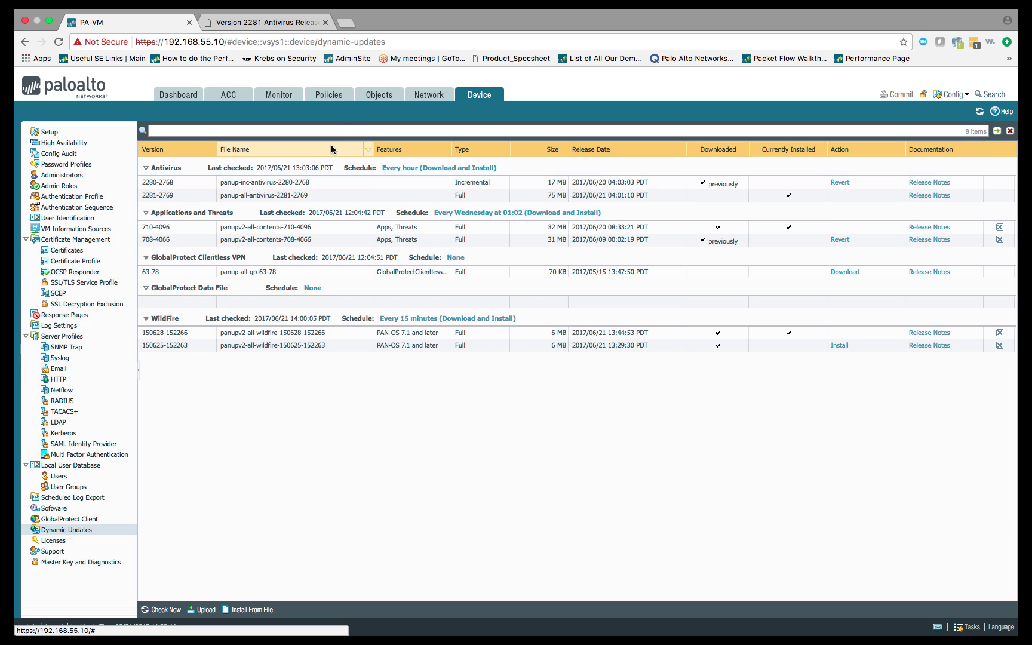
click(371, 99)
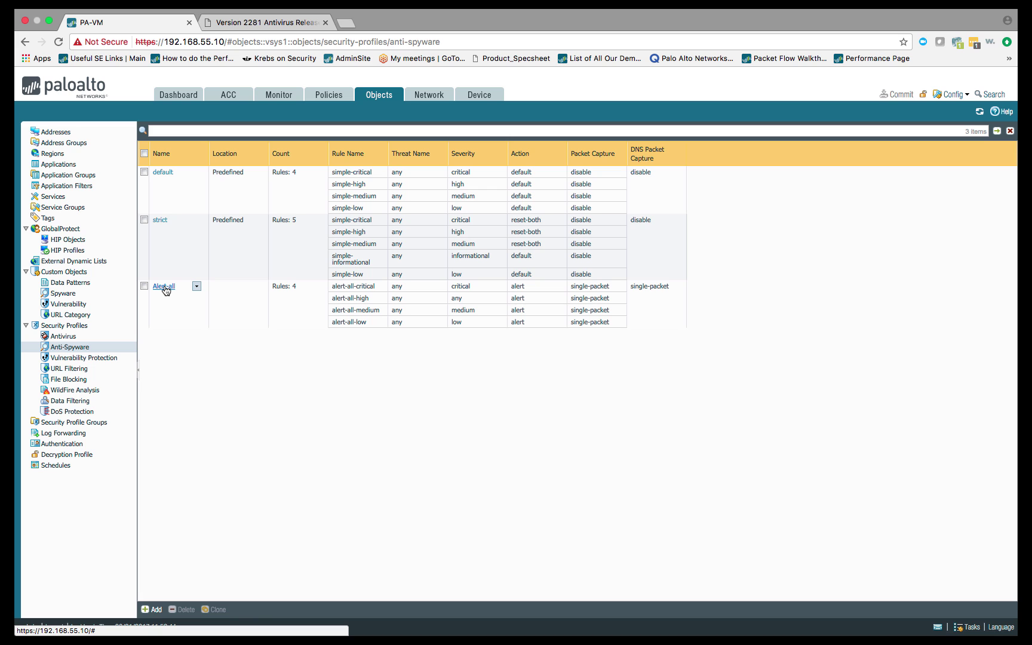
- Set Alert-all's DNS query action to sinkhole with the Palo Alto Networks Sinkhole IPv4, and save
click(165, 286)
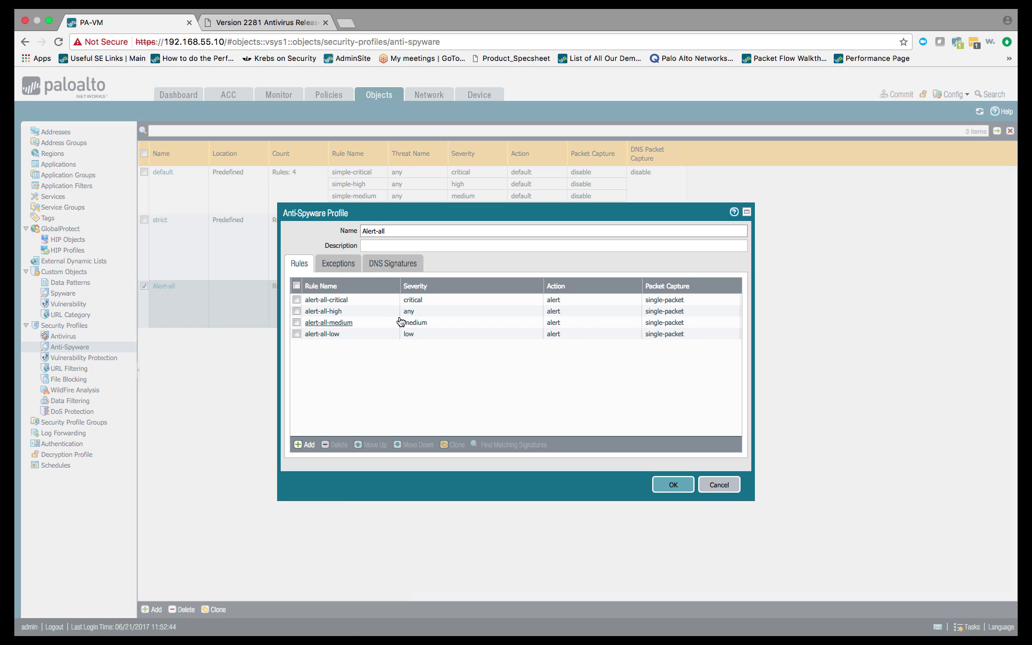
click(394, 267)
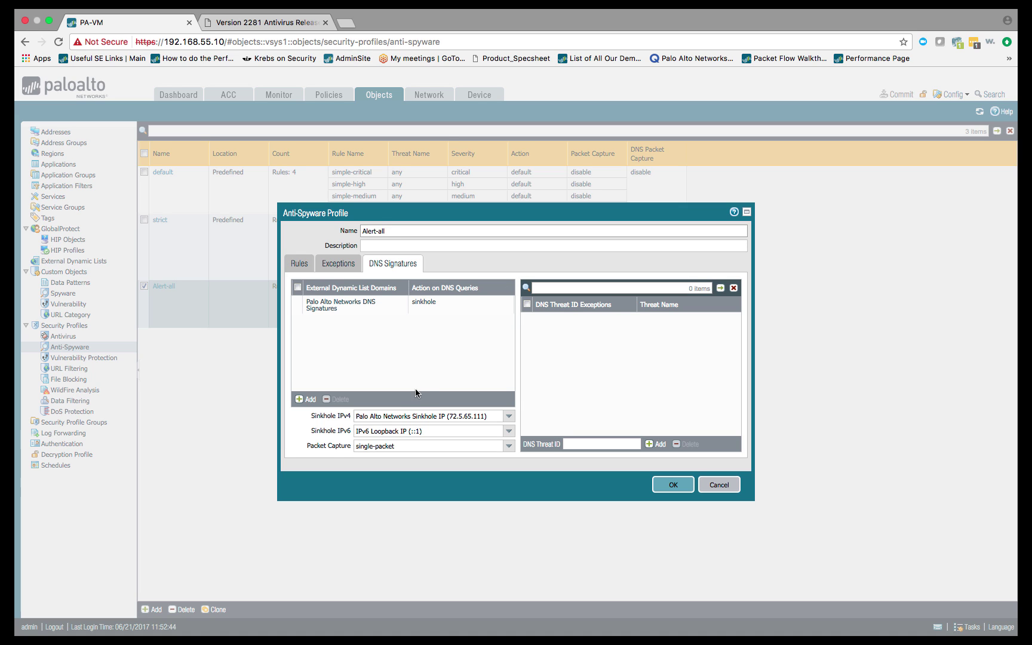
click(488, 302)
click(503, 308)
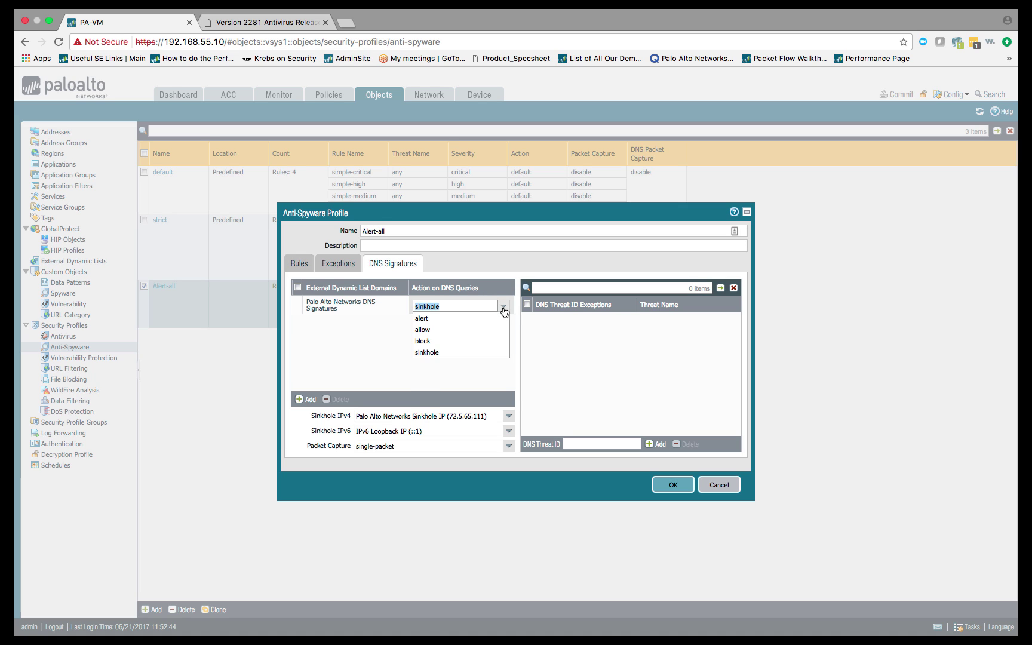
click(454, 307)
click(438, 350)
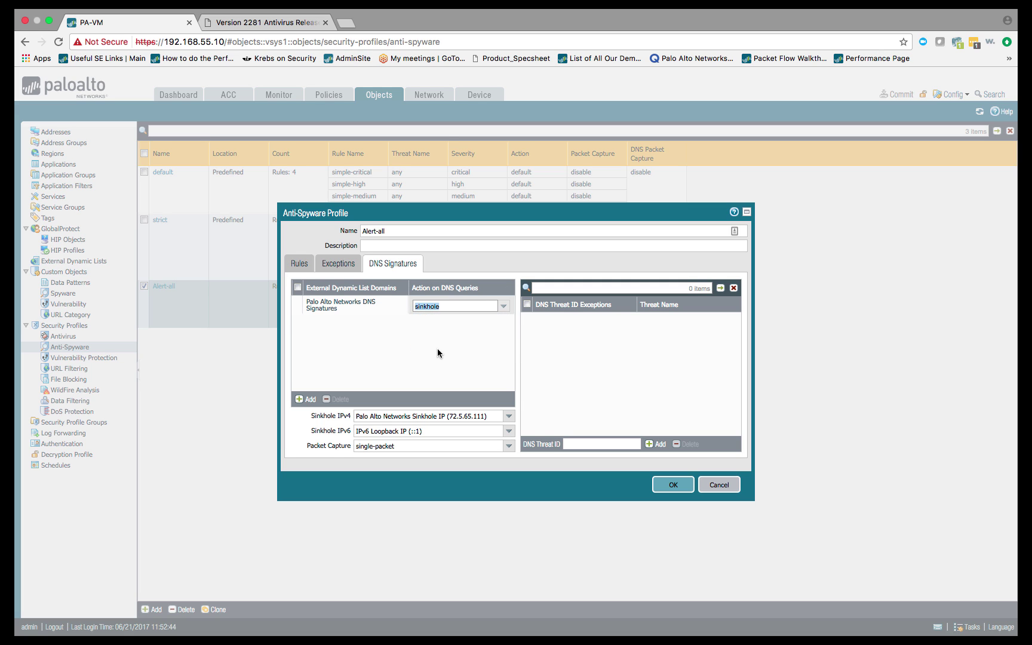
click(509, 416)
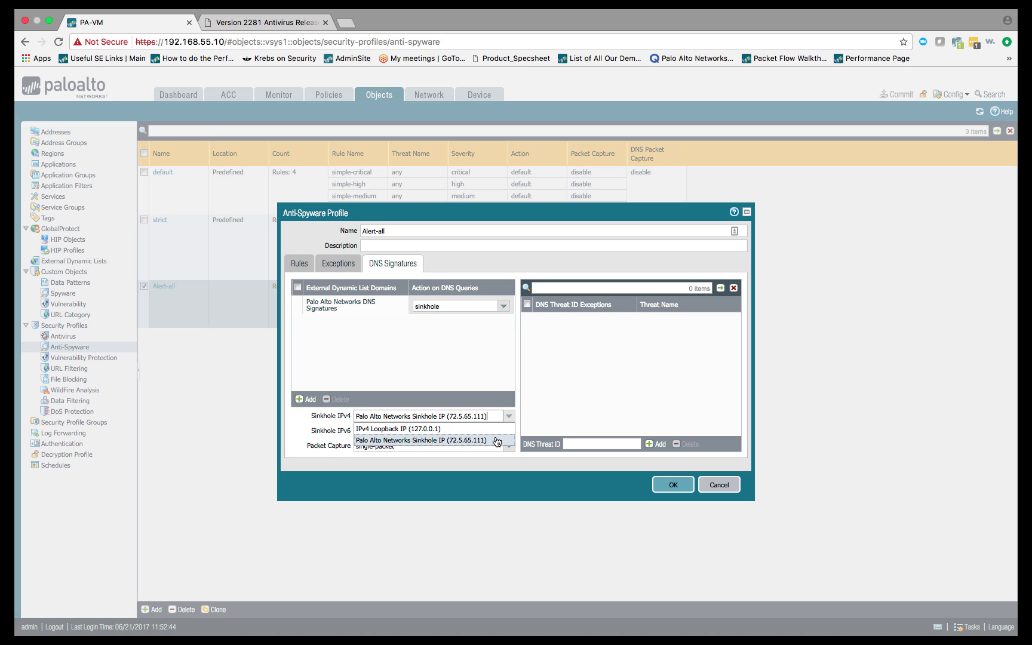
click(540, 412)
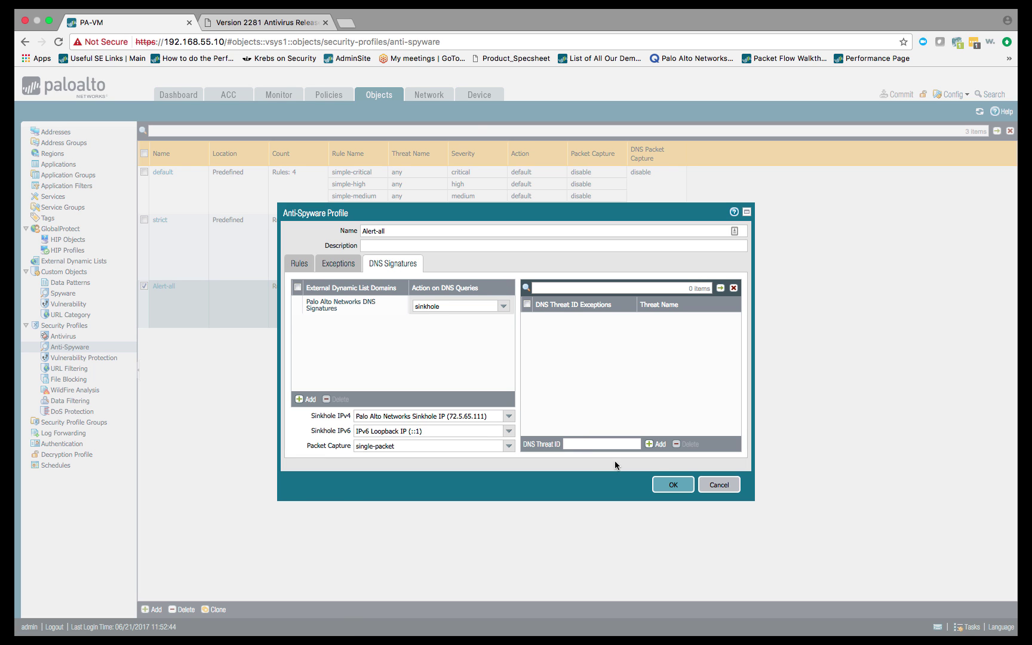
click(671, 486)
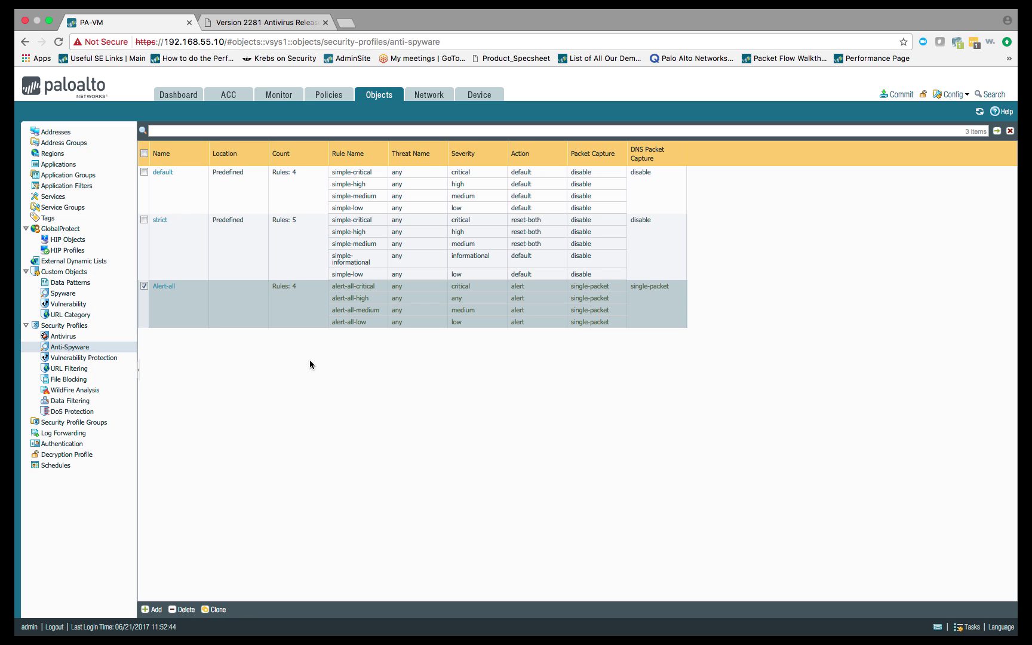
- Show the Security policy rulebase under Policies
click(329, 98)
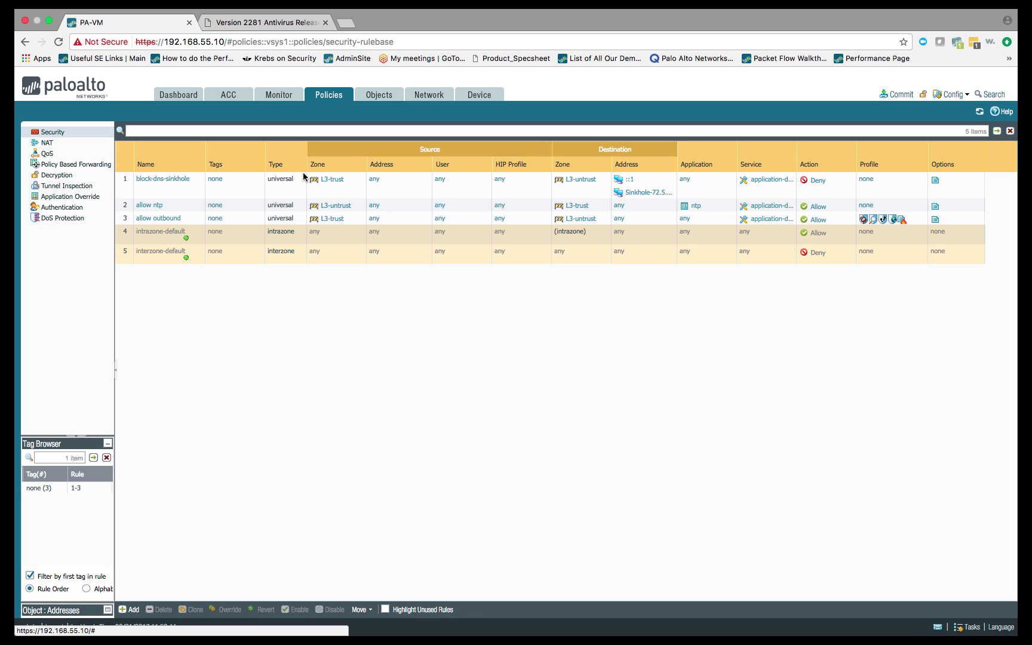
- Assign the Alert-all anti-spyware profile in the allow outbound rule's actions and save it
click(166, 220)
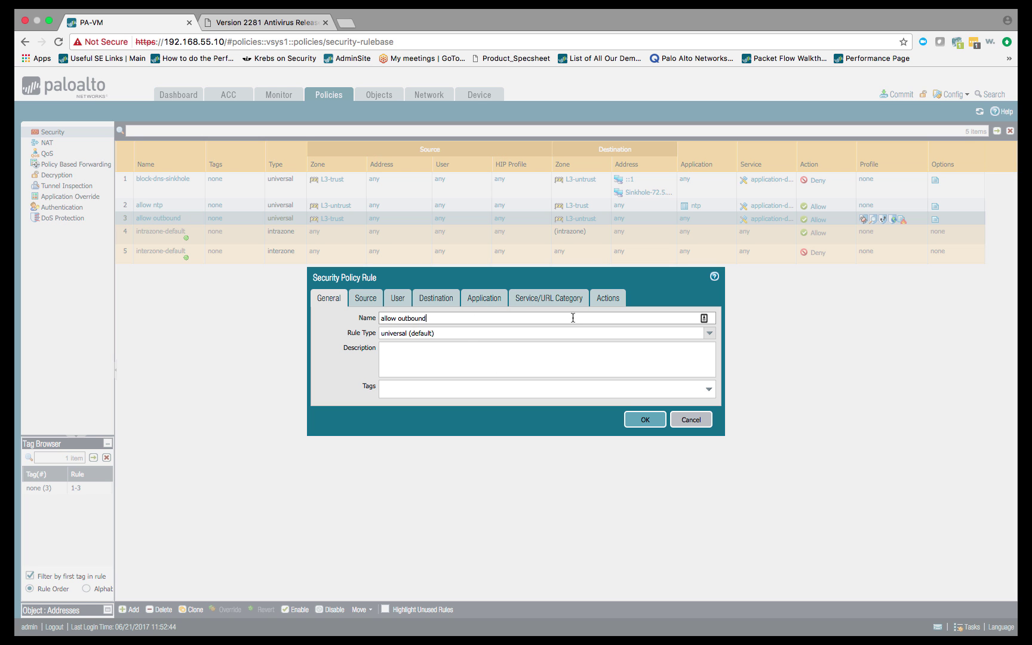
click(606, 300)
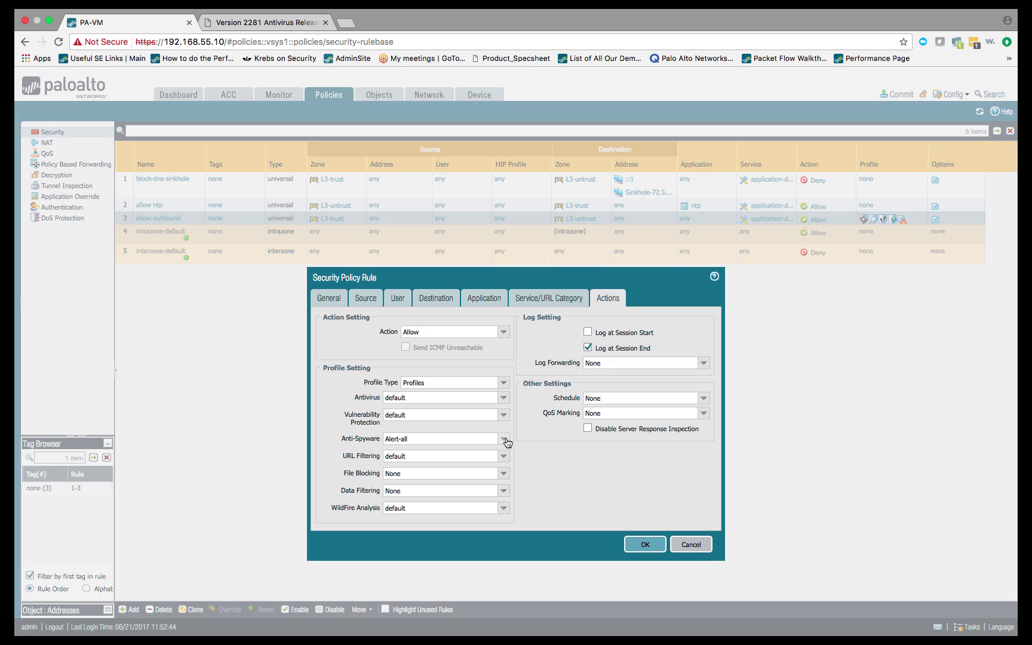
click(650, 545)
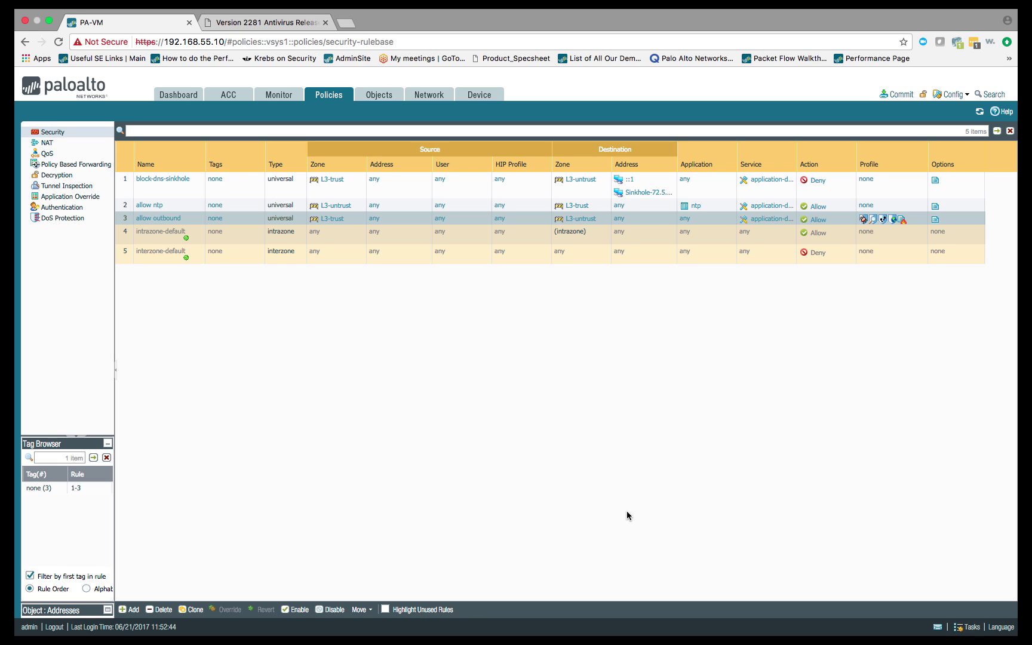
- Review the block-dns-sinkhole rule's deny action, logging and sinkhole destination addresses
click(181, 182)
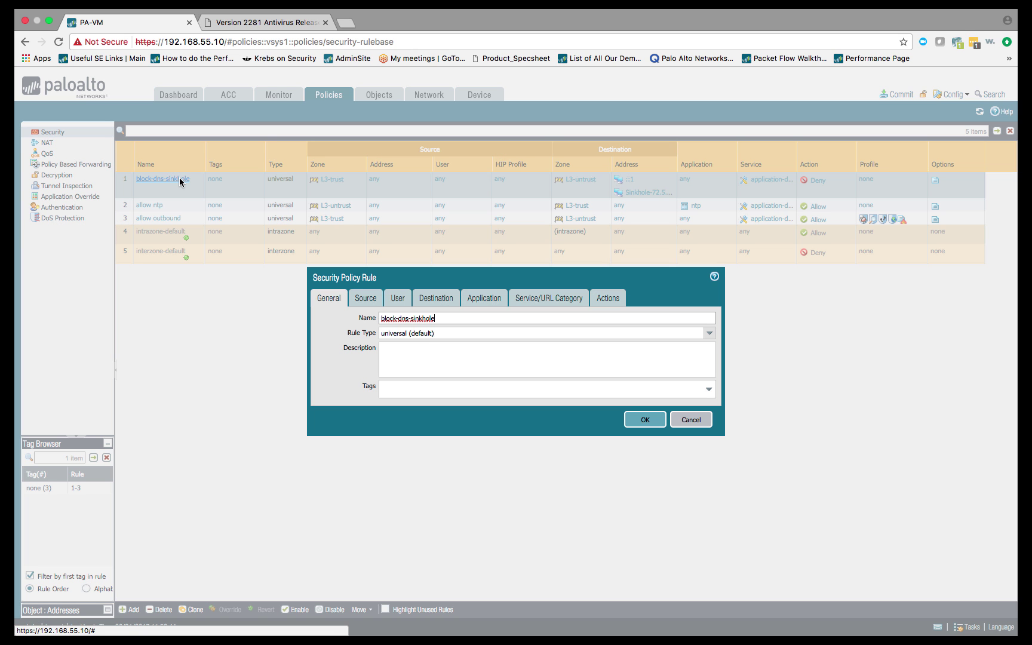
click(608, 303)
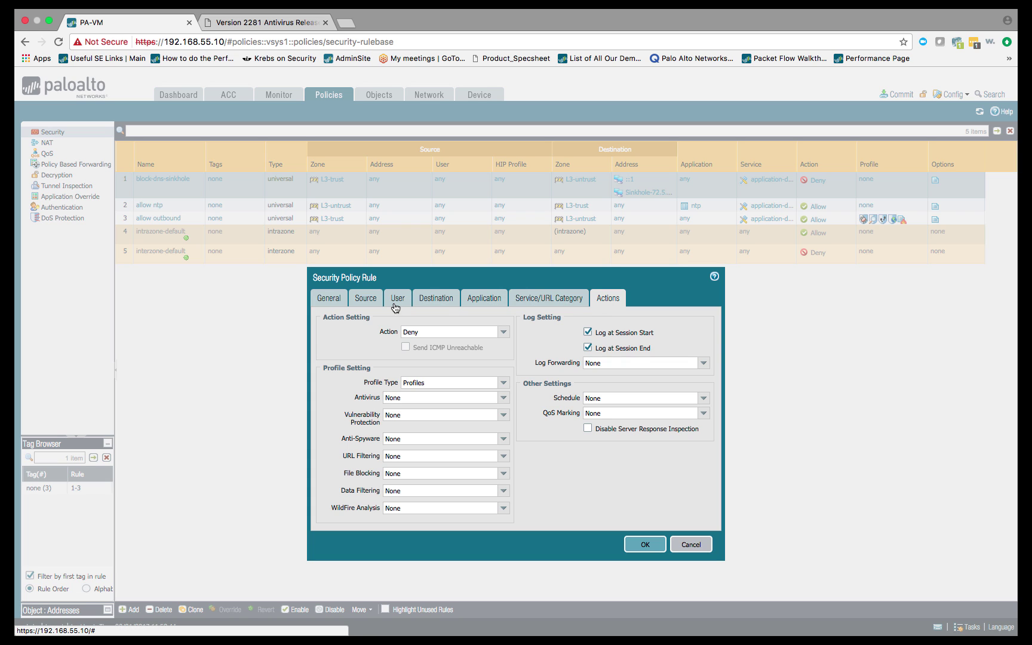
click(444, 300)
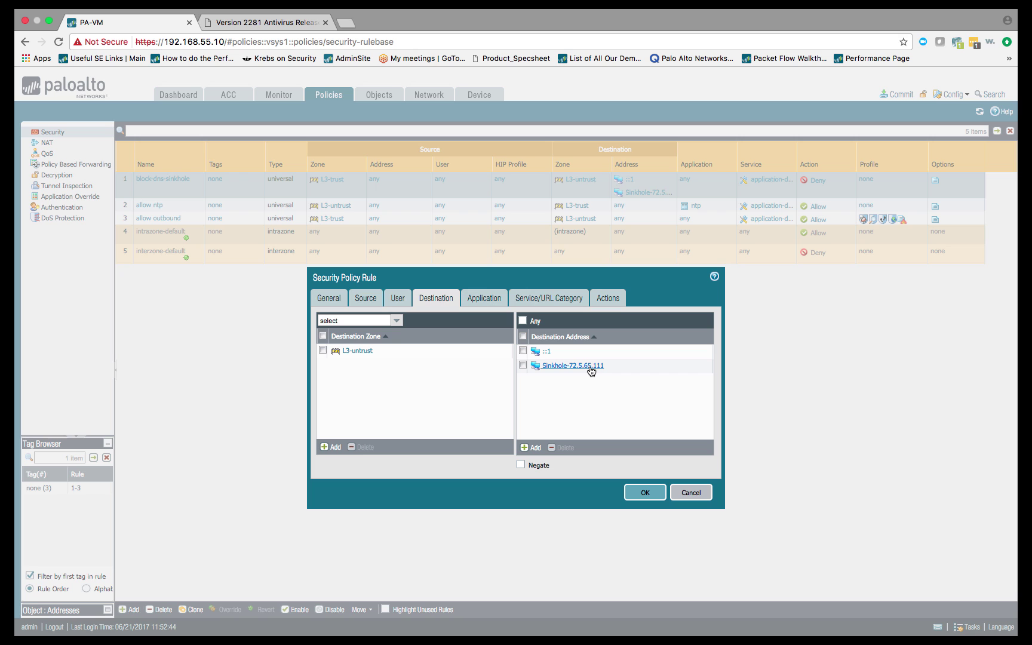
click(637, 495)
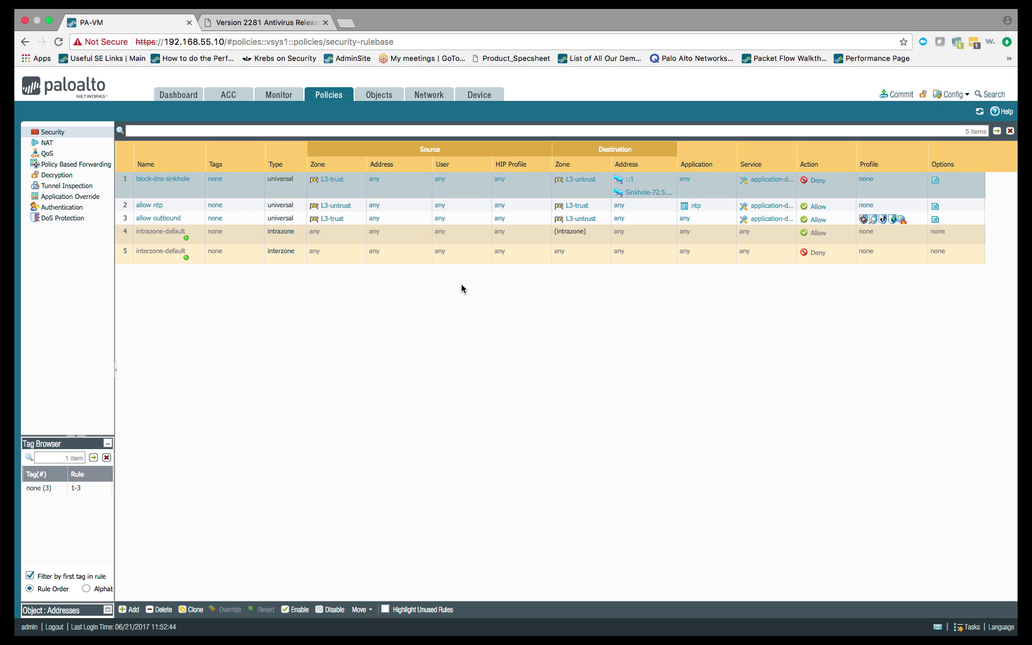
- Leave the browser's full-screen view and bring the Win_7_Auth virtual machine forward
mouse_move(244, 12)
click(50, 39)
click(506, 65)
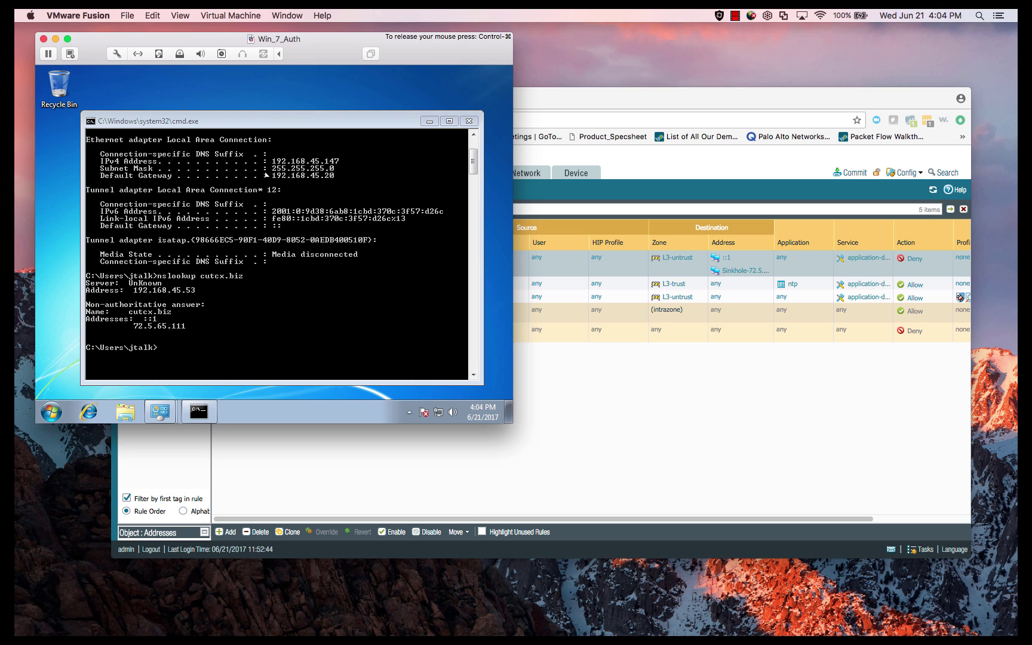
- Check the ipconfig and nslookup output showing cutcx.biz at 72.5.65.111, then return to the firewall
click(352, 174)
scroll(341, 175, up, 2)
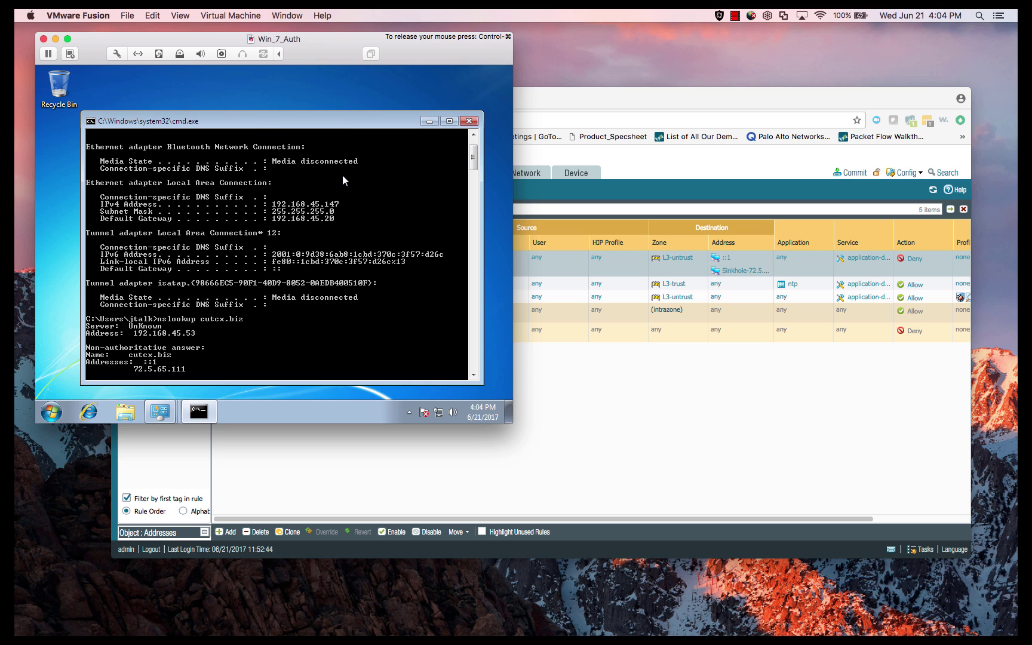
scroll(331, 188, up, 2)
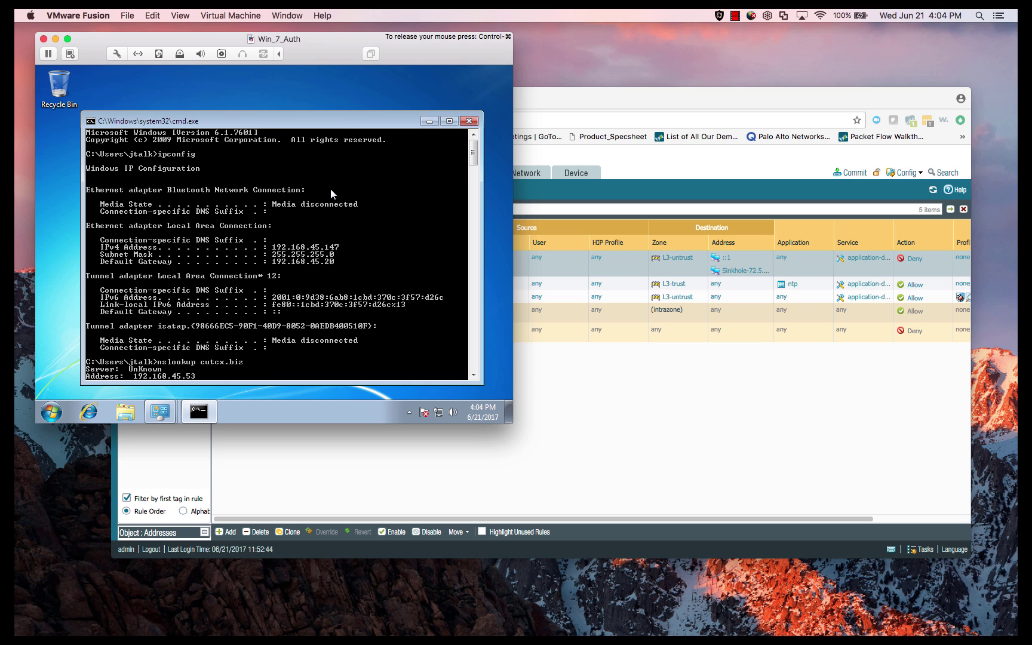
scroll(340, 224, down, 3)
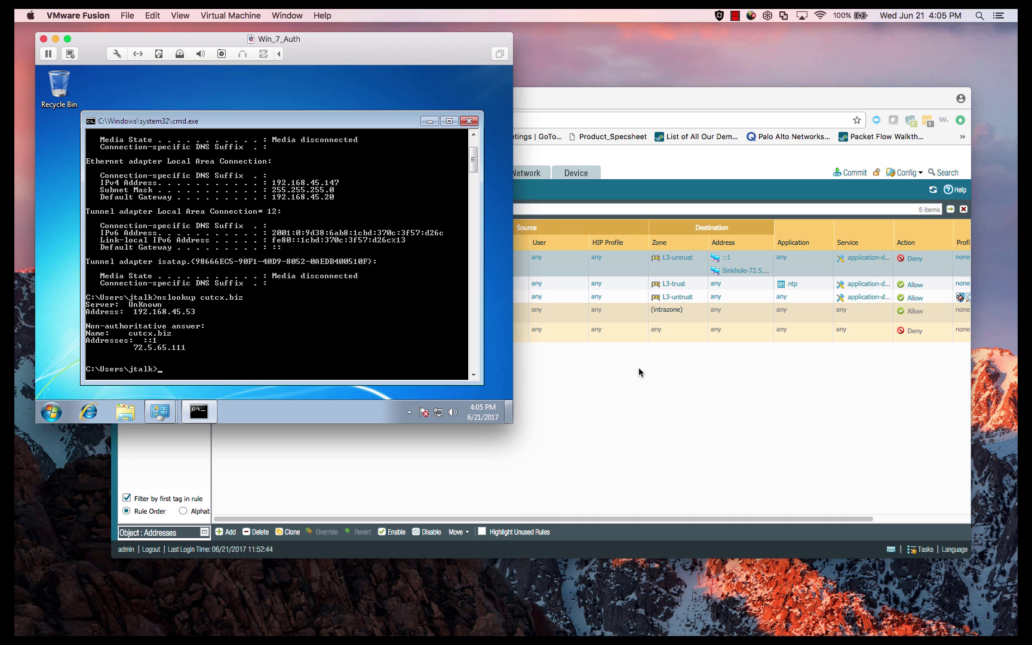
click(618, 385)
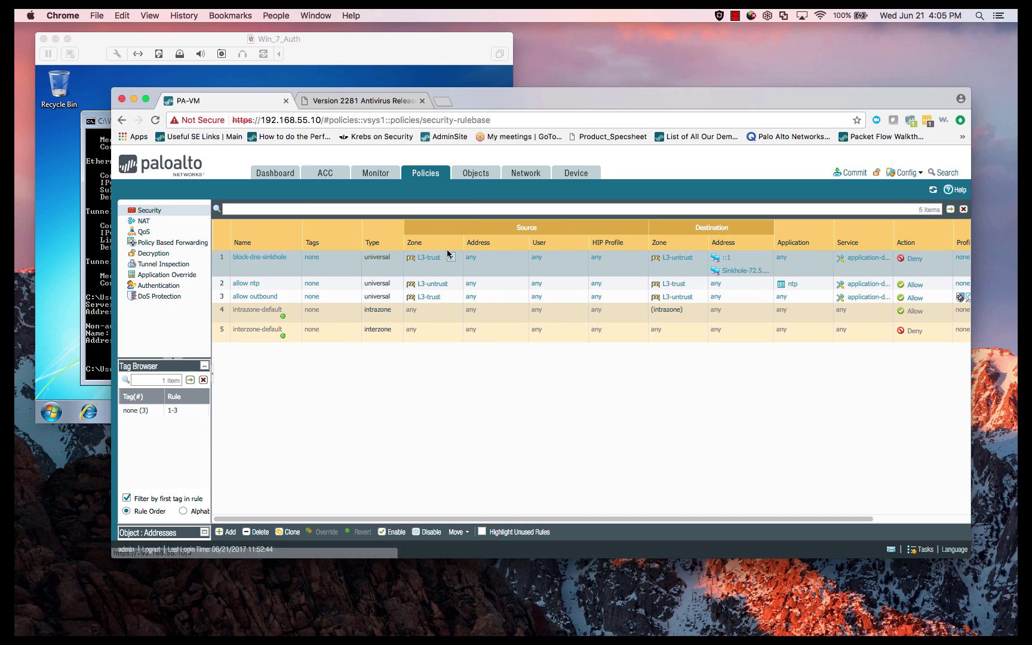
- Show the Monitor Traffic log filtered to ( addr.dst in 72.5.65.111 )
click(371, 174)
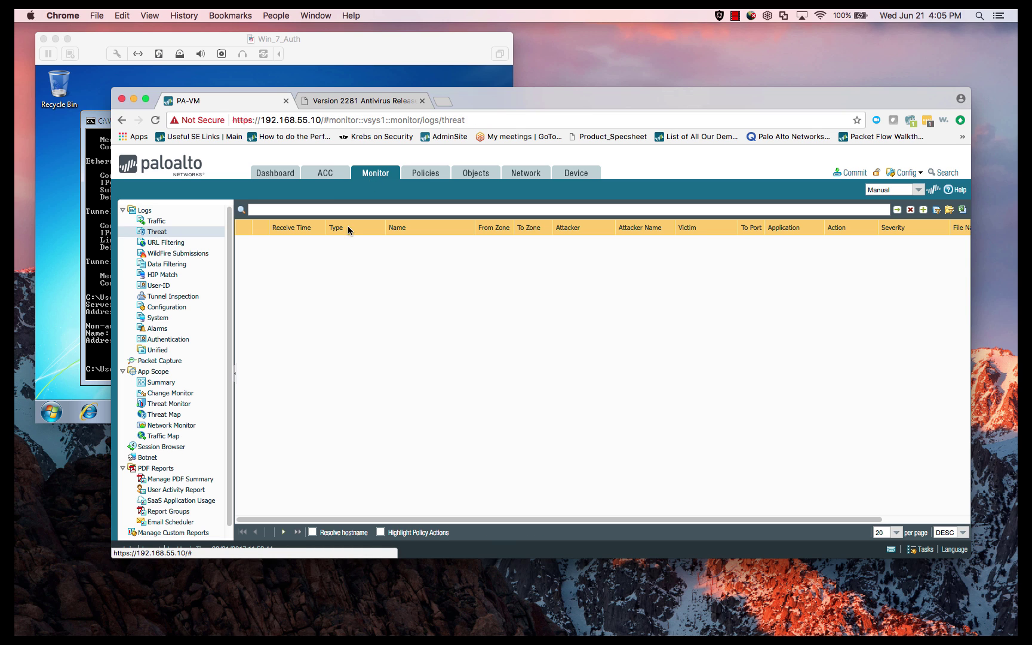
click(164, 225)
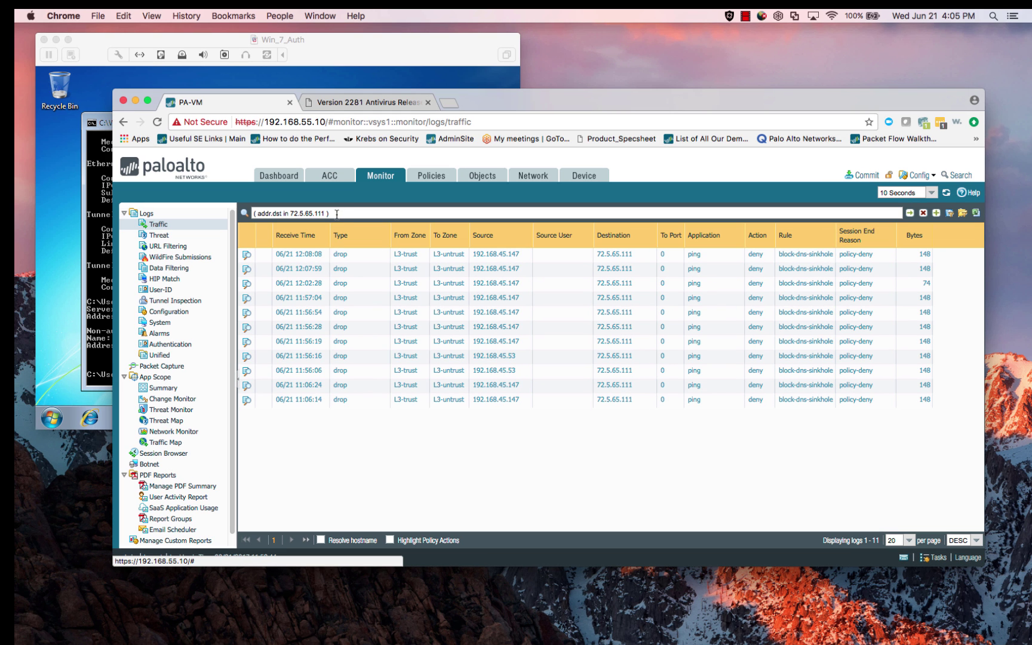
drag(337, 214, 284, 214)
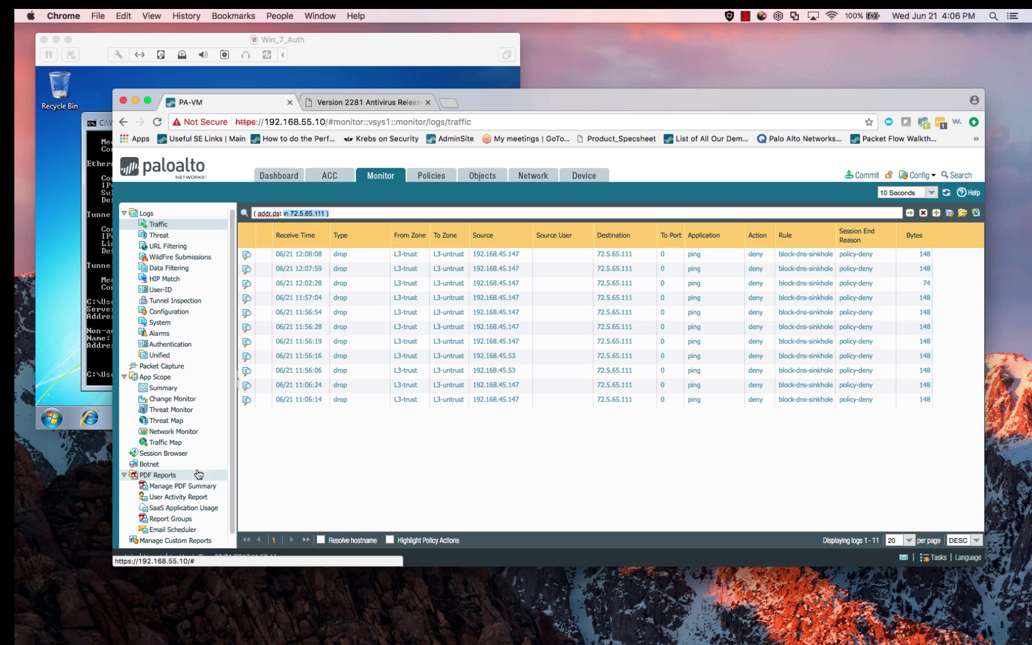
scroll(194, 529, down, 1)
- Open the Sinkhole report from the Manage Custom Reports list
click(198, 531)
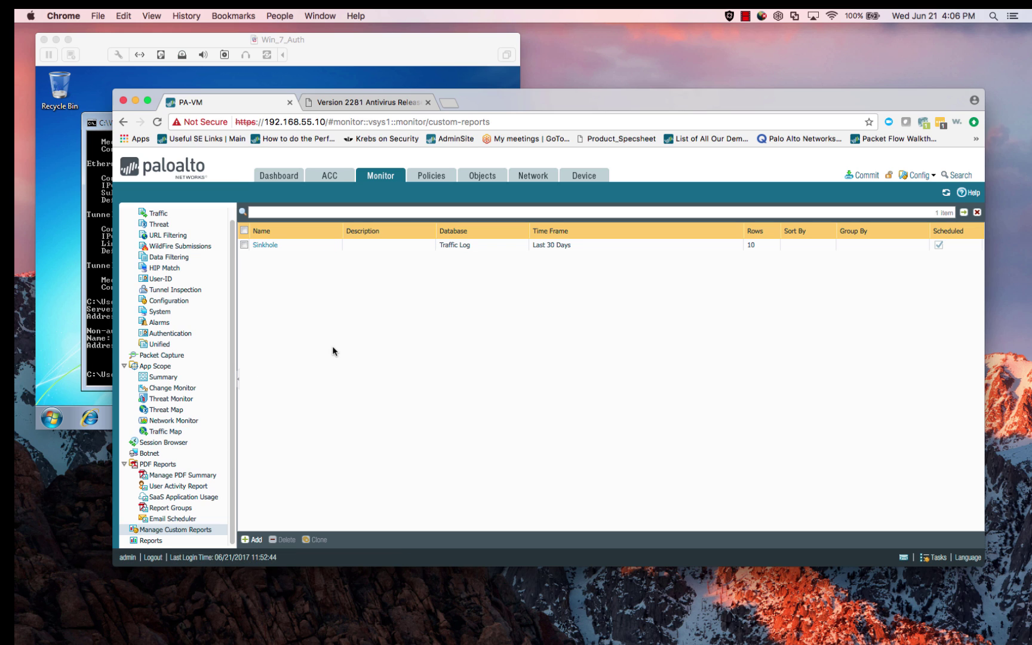
click(264, 245)
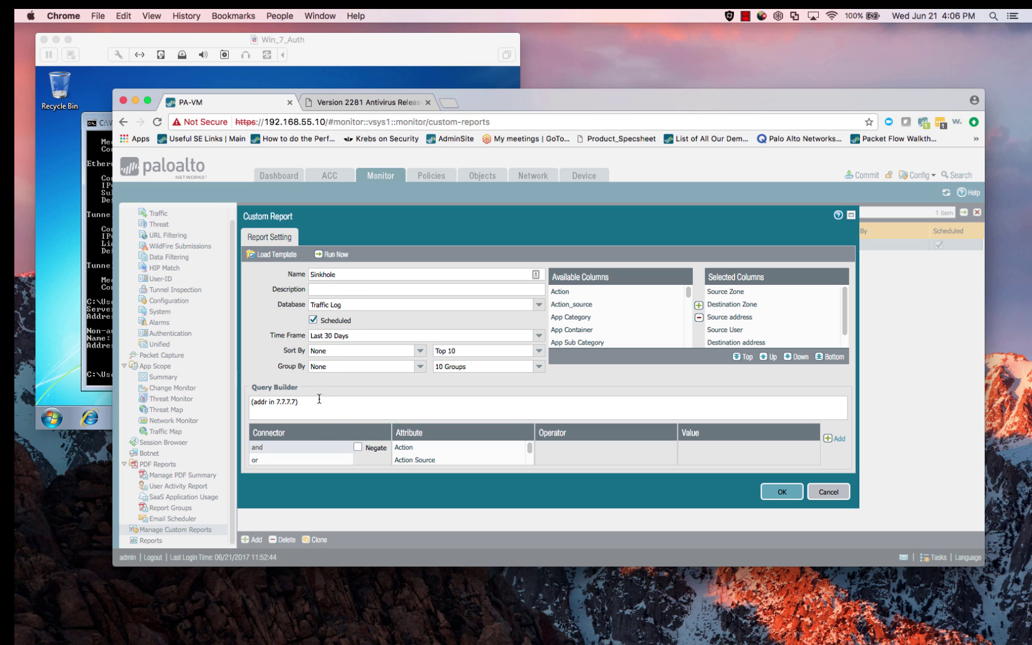
- Delete the old 7.7.7.7 query and pick Destination Address as the new condition attribute
drag(307, 403, 245, 403)
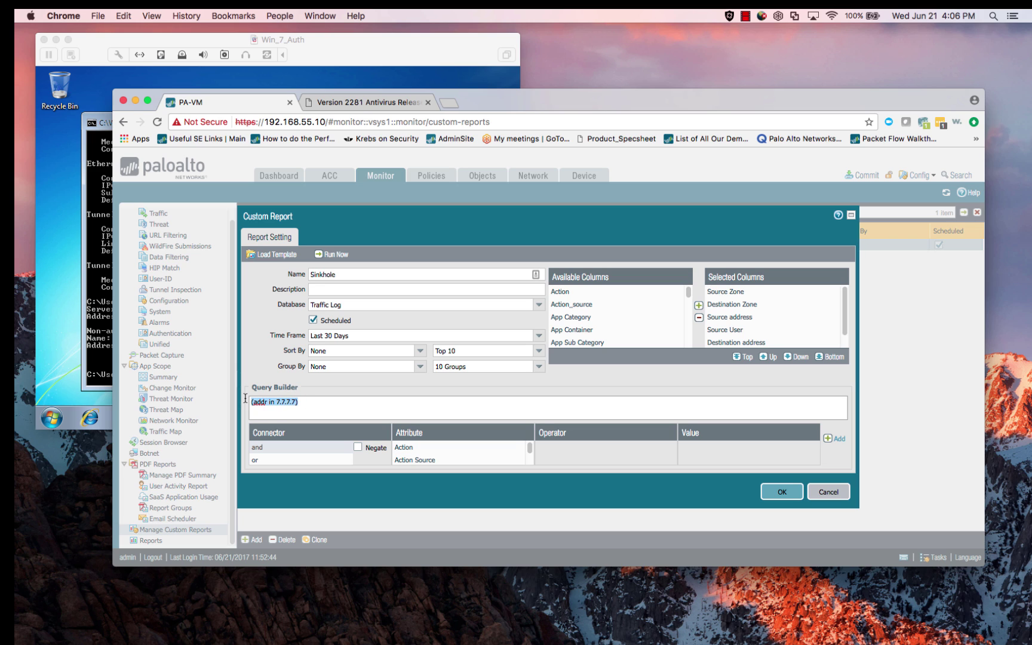
key(BackSpace)
click(830, 442)
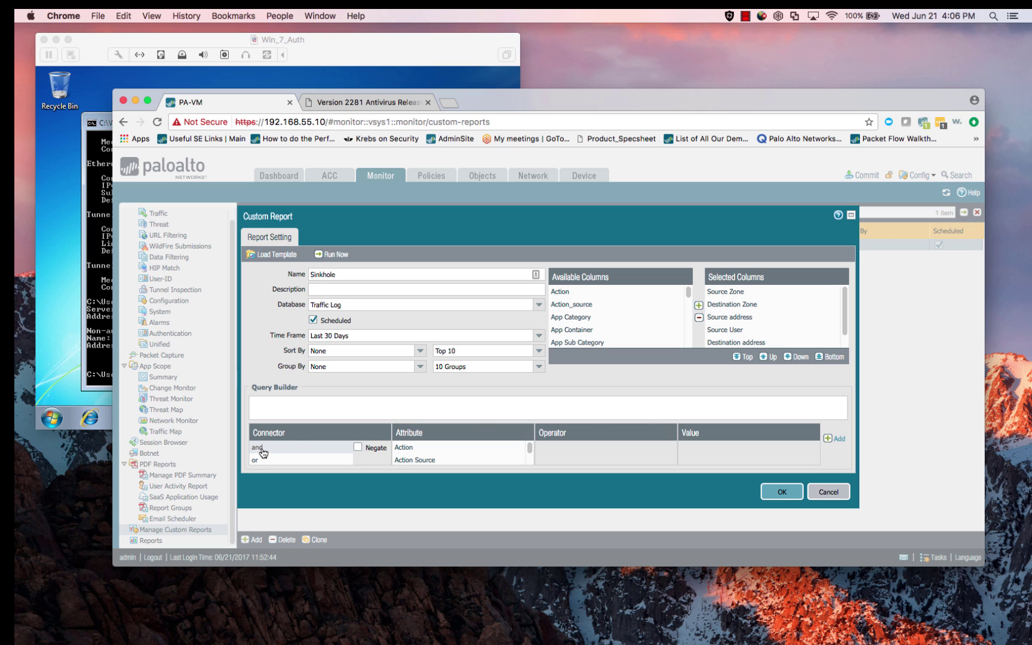
click(410, 448)
scroll(416, 454, down, 5)
scroll(418, 455, down, 4)
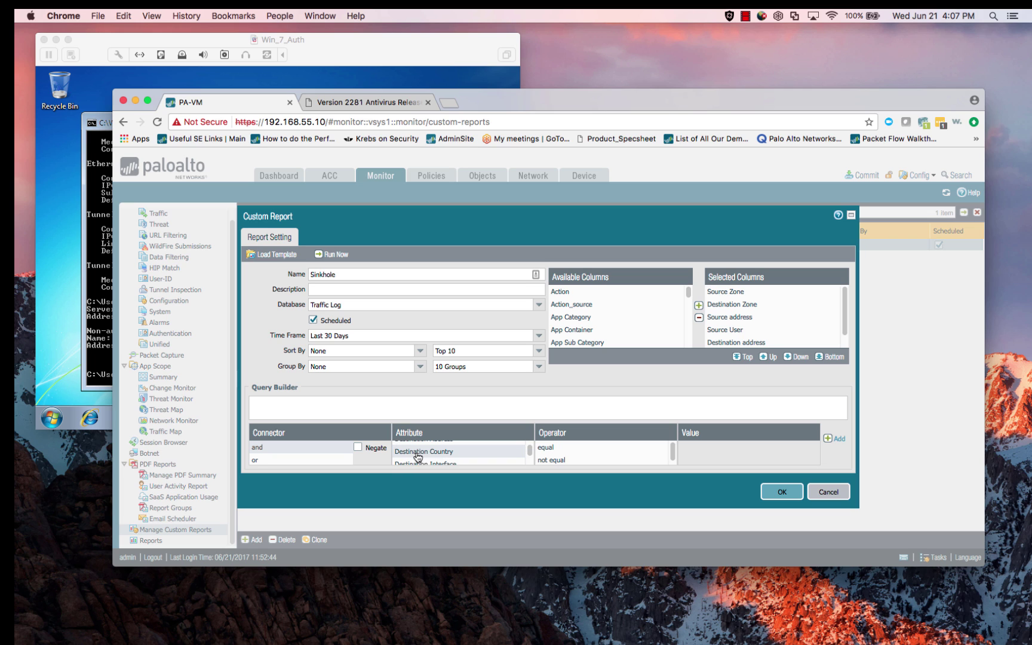
scroll(417, 454, up, 2)
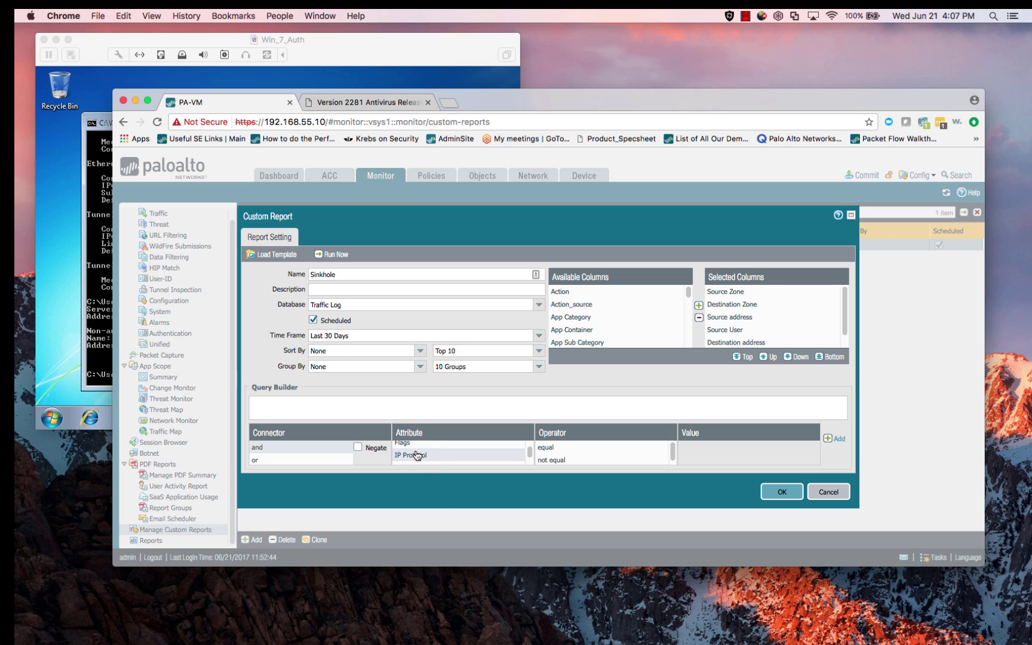
scroll(419, 457, up, 3)
scroll(420, 457, up, 2)
click(420, 458)
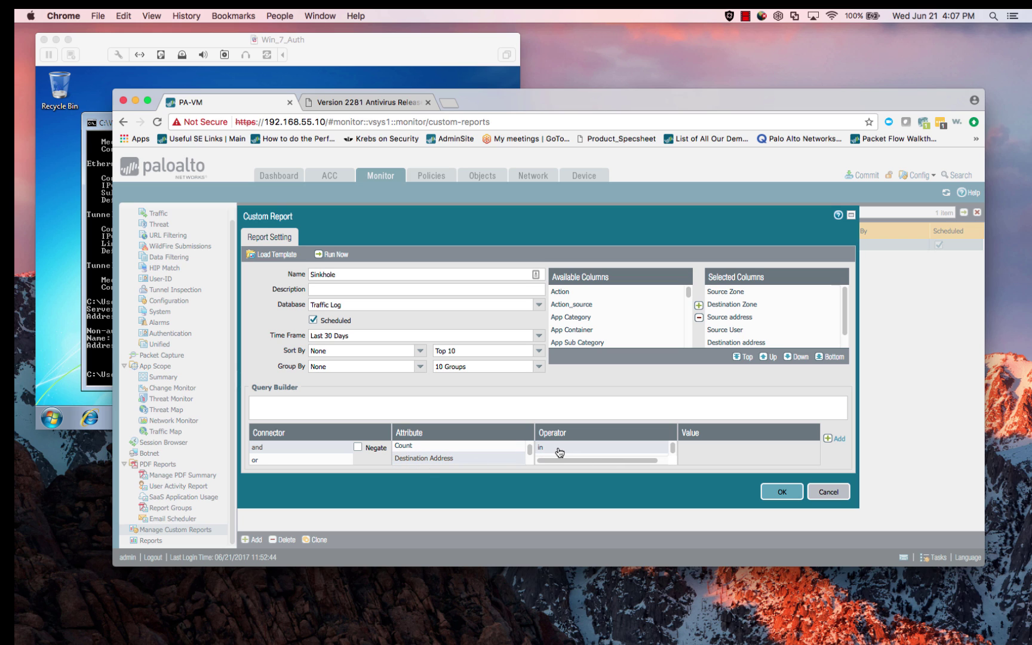
- Add the condition 'in 72.5.65.111' to the query and save the Sinkhole report
click(715, 448)
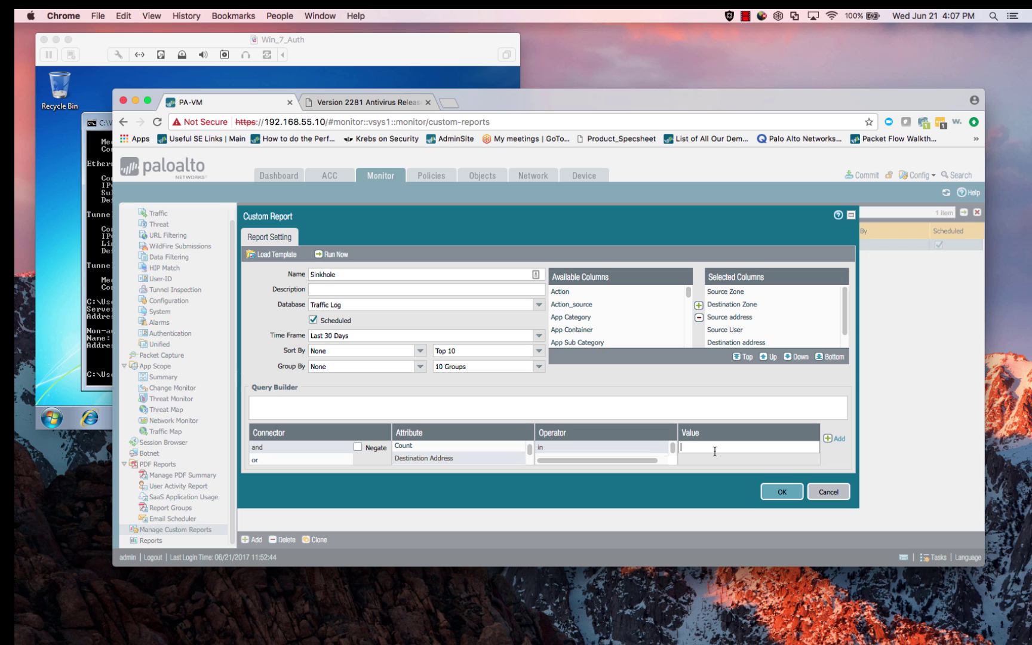
text(72)
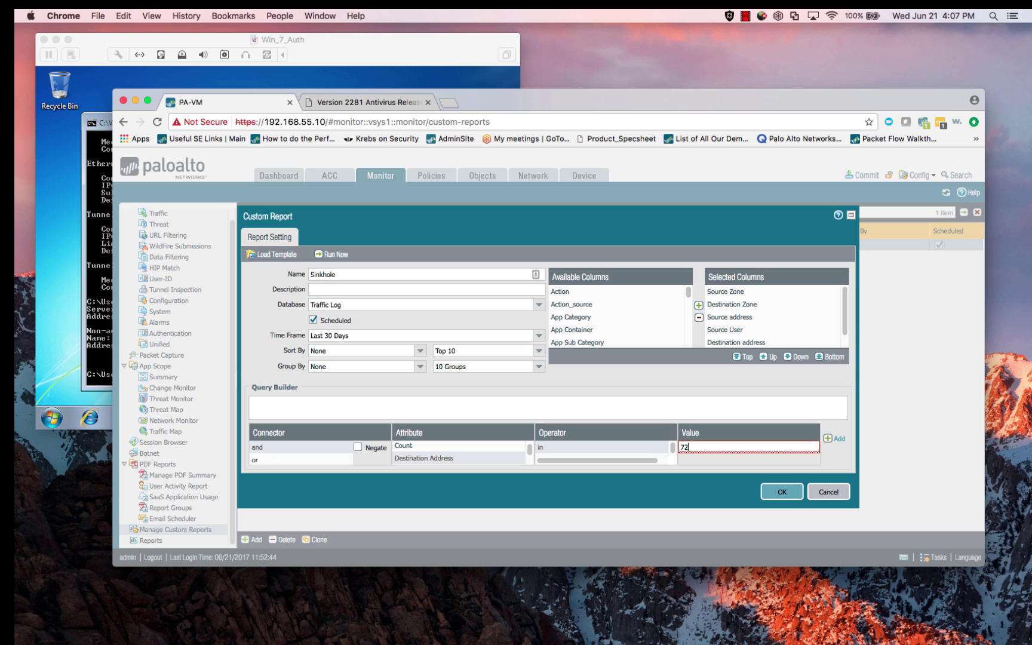
text(.5.6)
text(5.111)
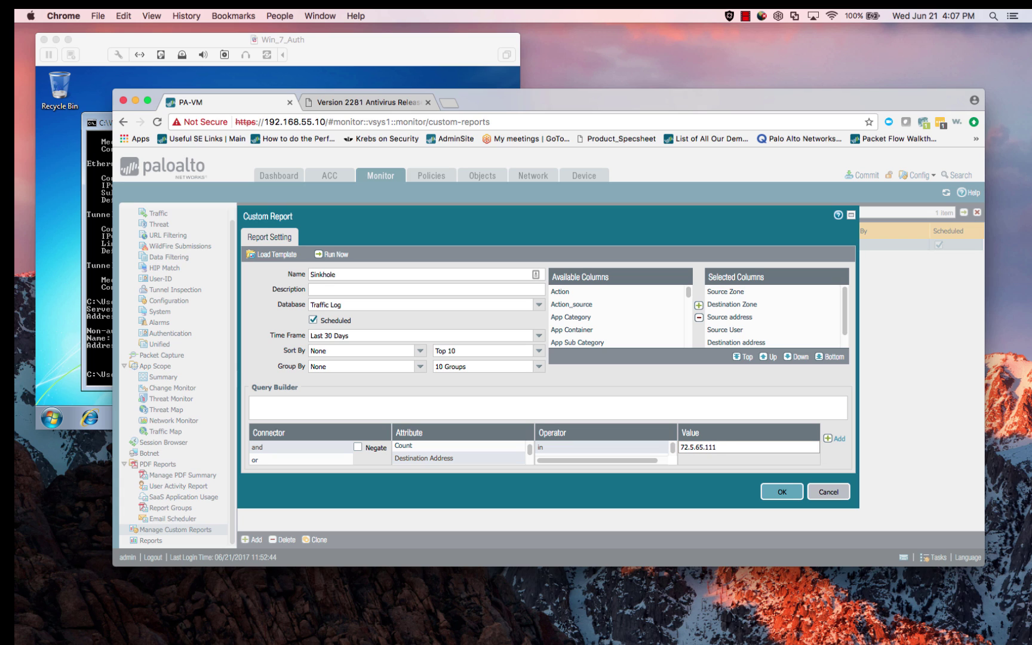
click(830, 440)
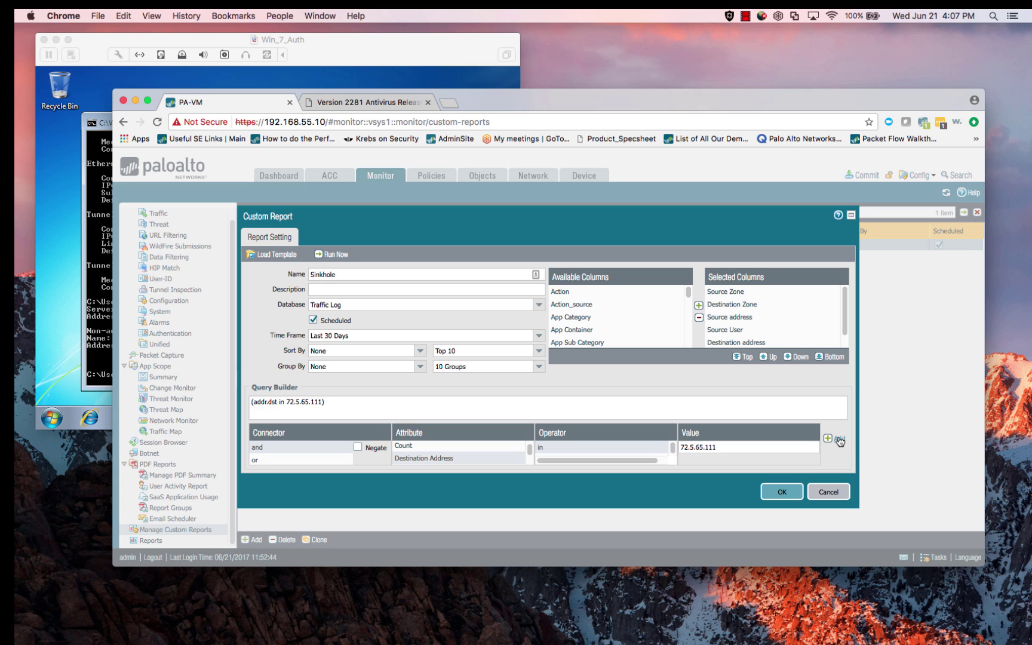
click(783, 493)
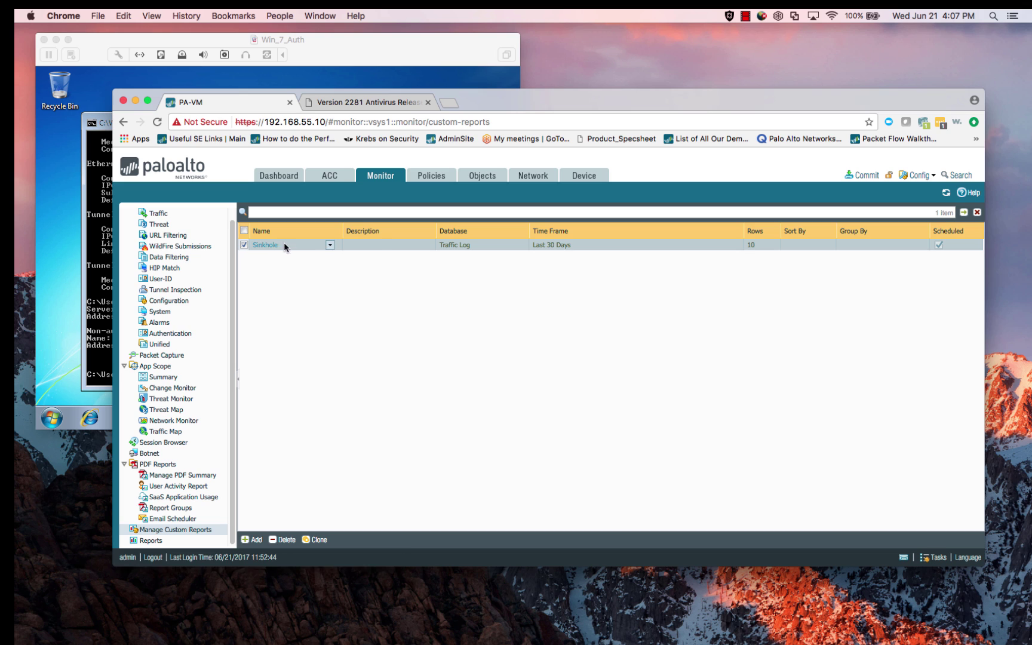
- Reopen the Sinkhole custom report and run it now to generate results
click(272, 246)
click(332, 256)
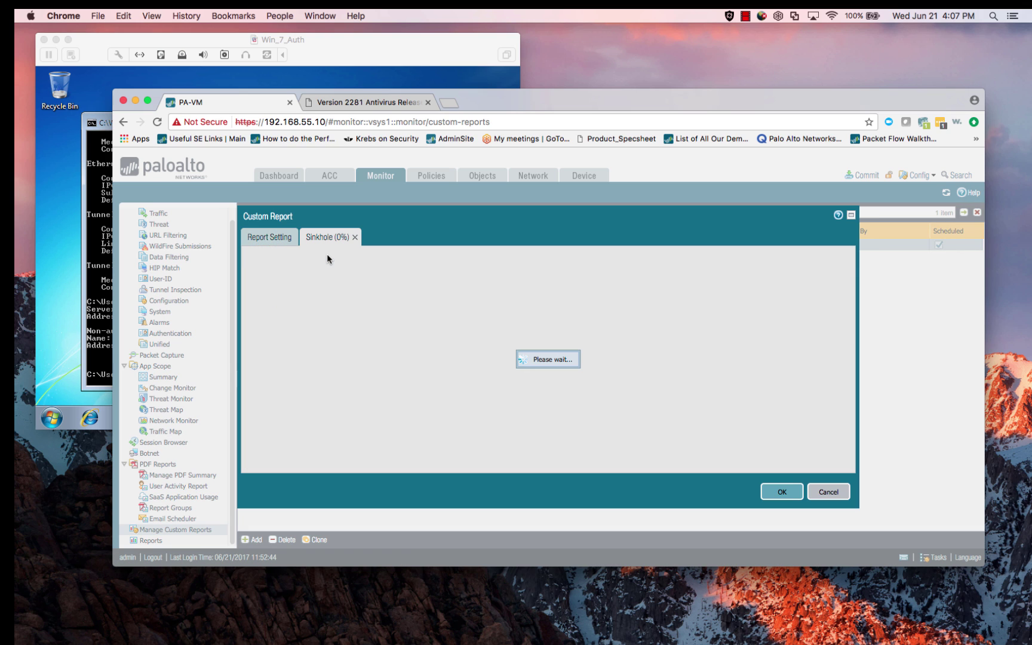